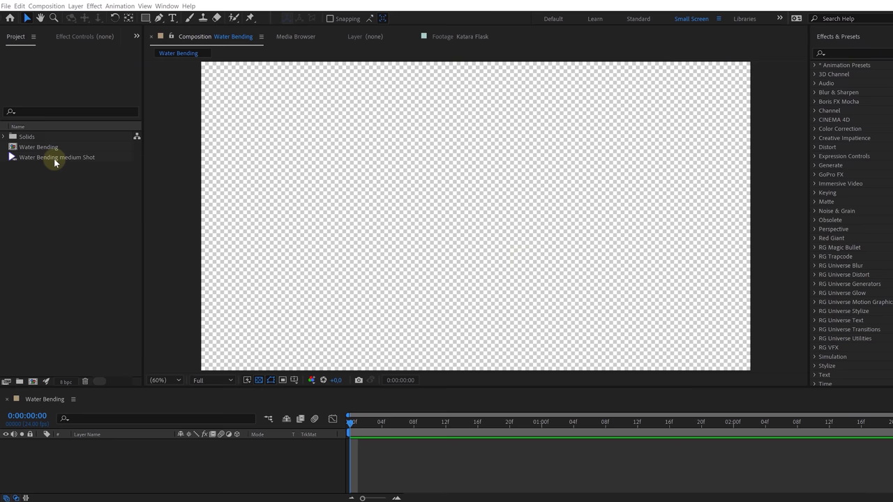
# Step: Add the 'Water Bending medium Shot' footage as layer 1 of the Water Bending composition
pyautogui.moveTo(55, 158); pyautogui.dragTo(88, 438)
pyautogui.moveTo(176, 392); pyautogui.dragTo(179, 399)
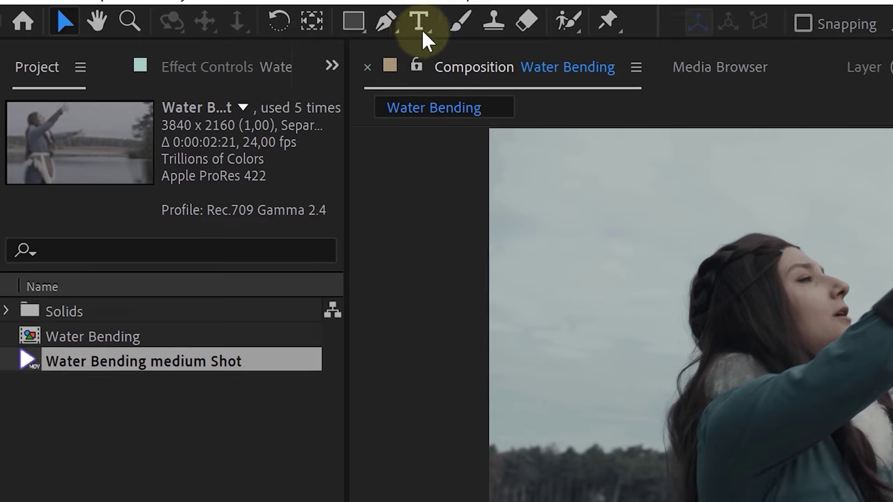
# Step: Draw a curved spiral path with the Pen tool, looping around the woman's arms
pyautogui.click(386, 21)
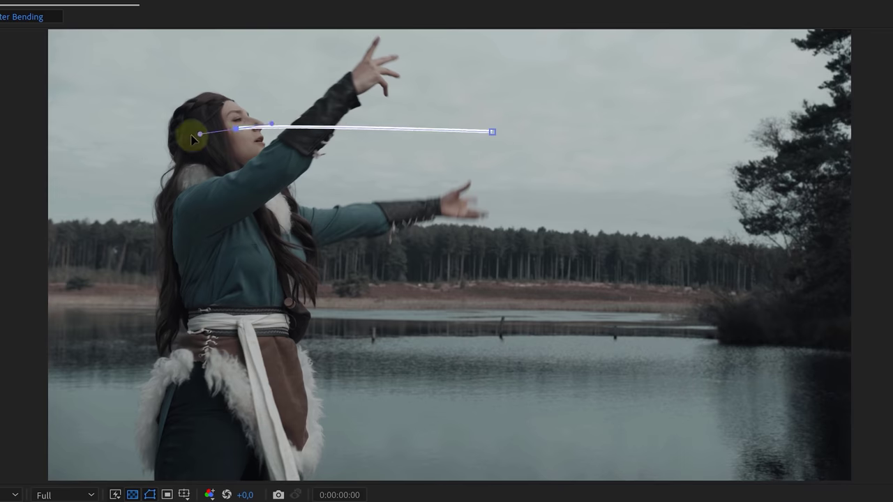
pyautogui.moveTo(102, 267); pyautogui.dragTo(161, 293)
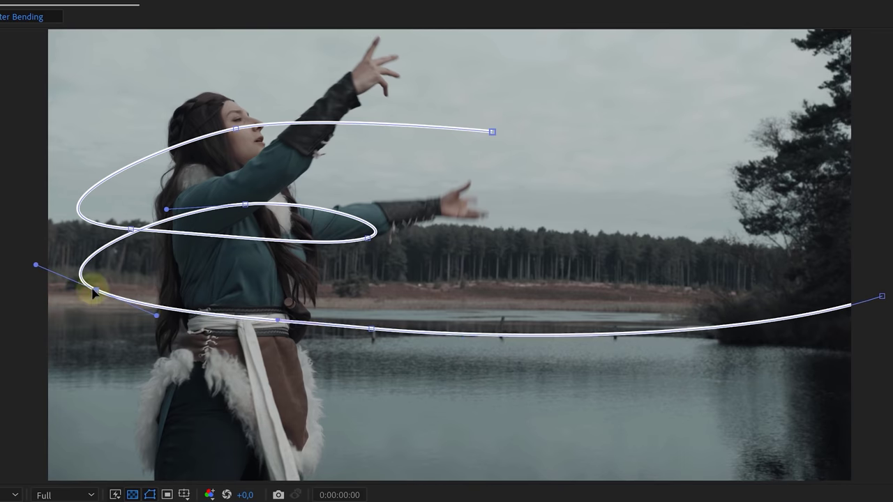
pyautogui.moveTo(88, 292); pyautogui.dragTo(679, 313)
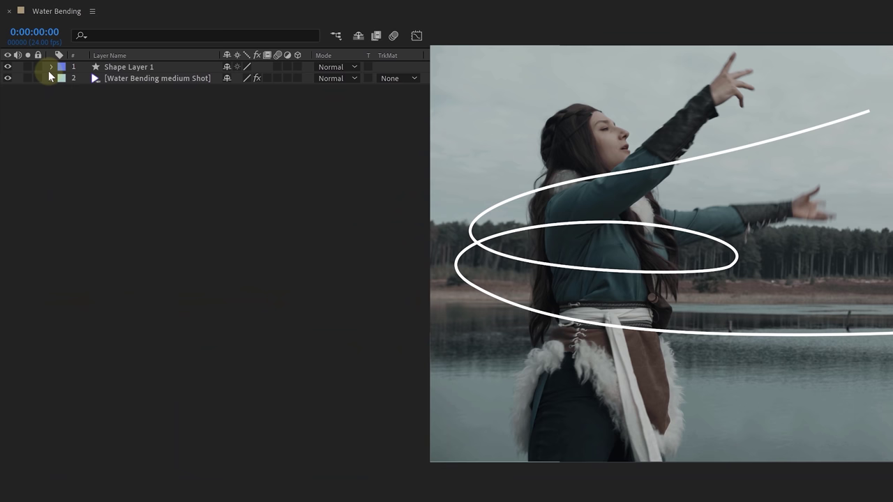
# Step: Give Stroke 1 a width of 162, Round Cap, tapered ends and a 12% wave
pyautogui.click(52, 67)
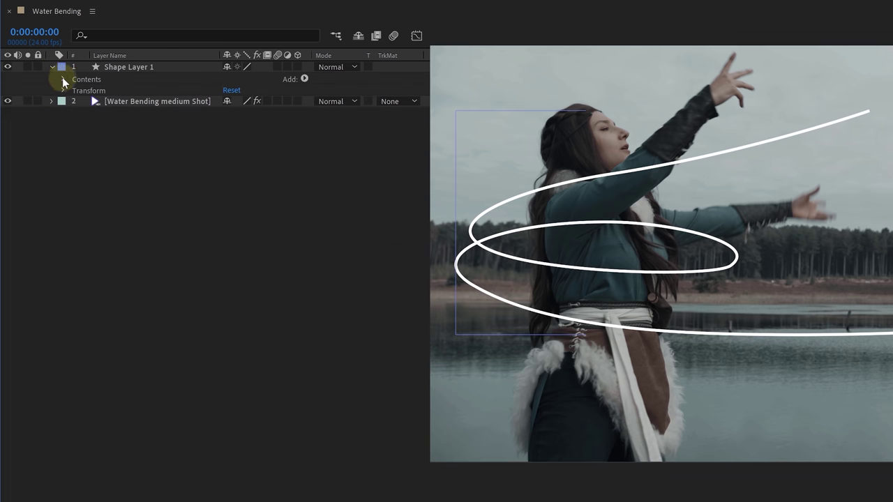
pyautogui.click(63, 79)
pyautogui.click(75, 90)
pyautogui.click(86, 113)
pyautogui.moveTo(229, 165)
pyautogui.mouseDown()
pyautogui.moveTo(289, 156)
pyautogui.moveTo(313, 132)
pyautogui.moveTo(305, 170)
pyautogui.mouseUp()
pyautogui.click(301, 170)
pyautogui.click(297, 194)
pyautogui.click(97, 216)
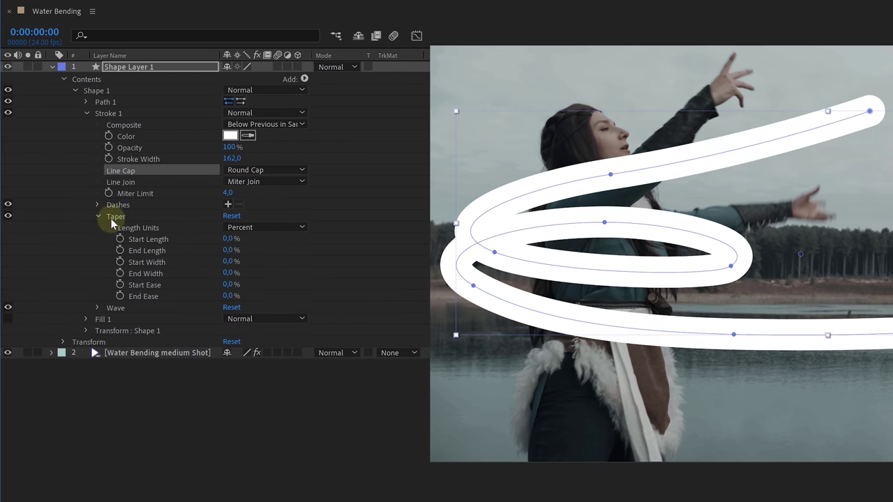
pyautogui.moveTo(230, 239); pyautogui.dragTo(235, 239)
pyautogui.click(98, 308)
pyautogui.moveTo(227, 318); pyautogui.dragTo(407, 339)
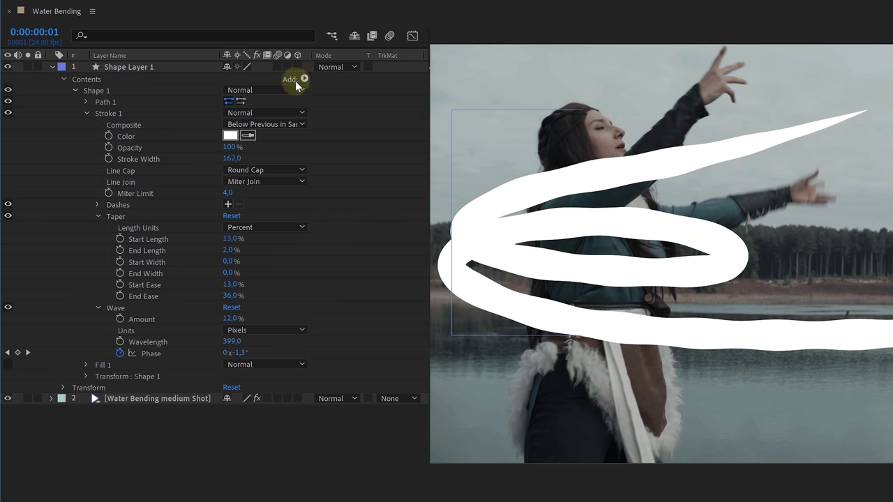
# Step: Add Trim Paths 1 to the spiral and set keyframes on its Start and End
pyautogui.click(304, 80)
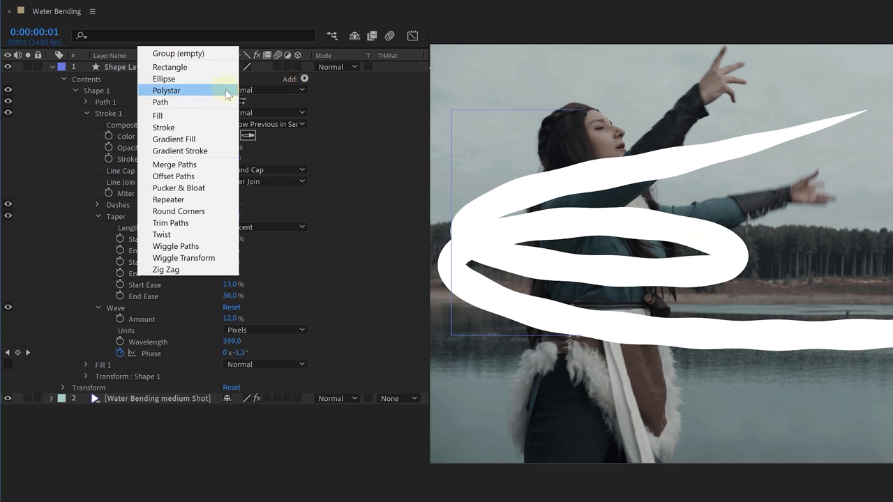
pyautogui.click(208, 223)
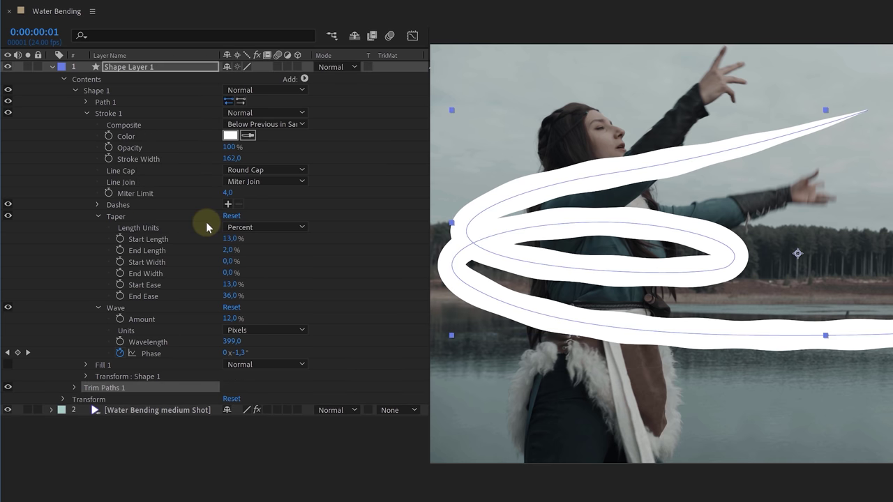
pyautogui.click(74, 388)
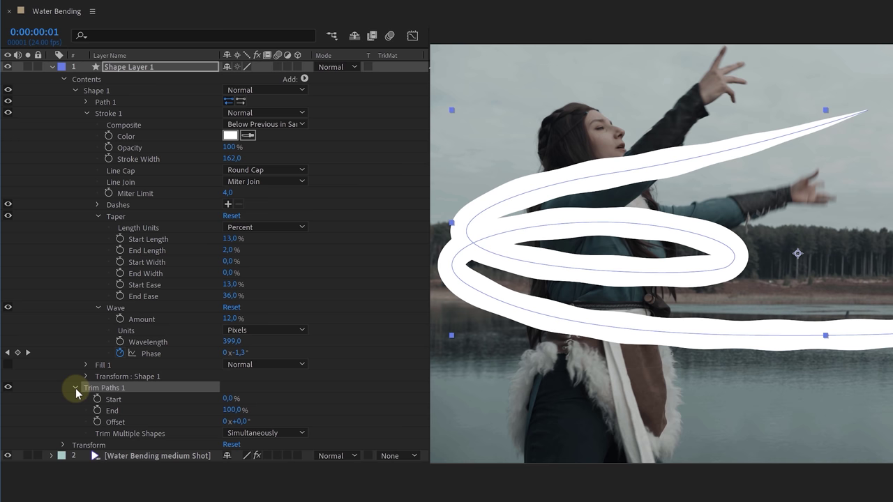
pyautogui.click(97, 399)
pyautogui.click(97, 411)
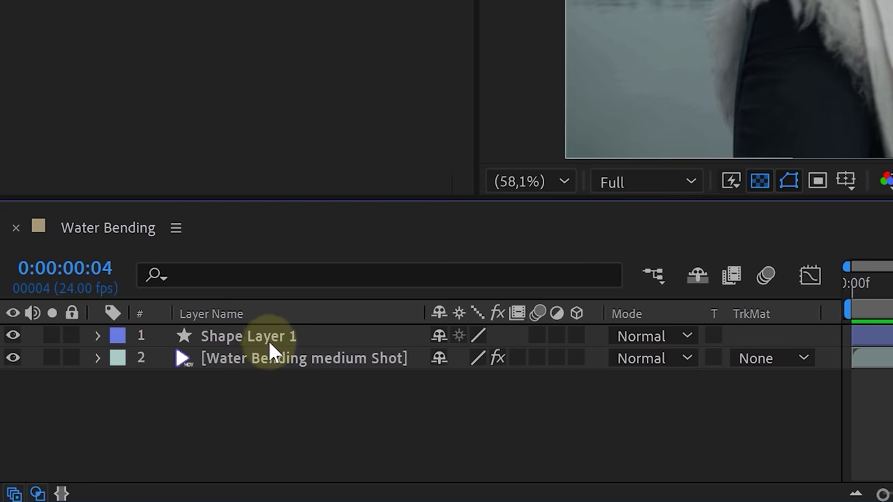
# Step: Pre-compose the shape layer as Line, then duplicate it together with the footage layer
pyautogui.rightClick(269, 337)
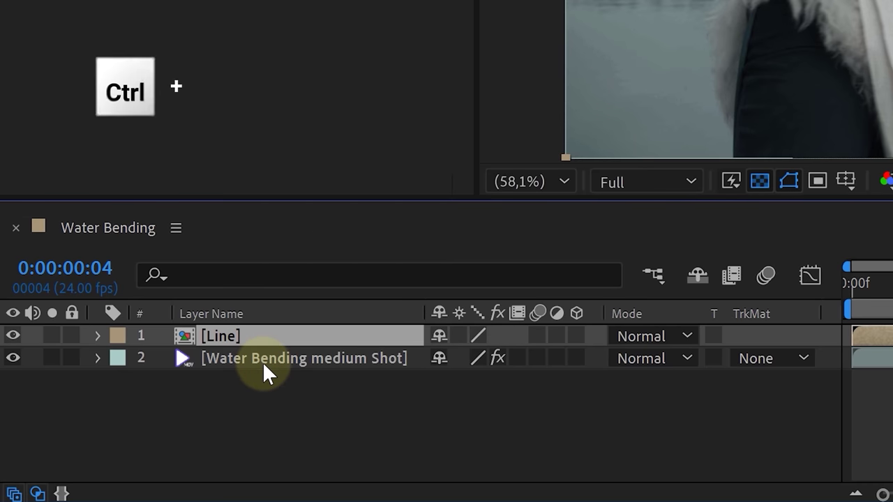
pyautogui.keyDown('ctrl'); pyautogui.click(263, 361); pyautogui.keyUp('ctrl')
pyautogui.hotkey('ctrl', 'd')
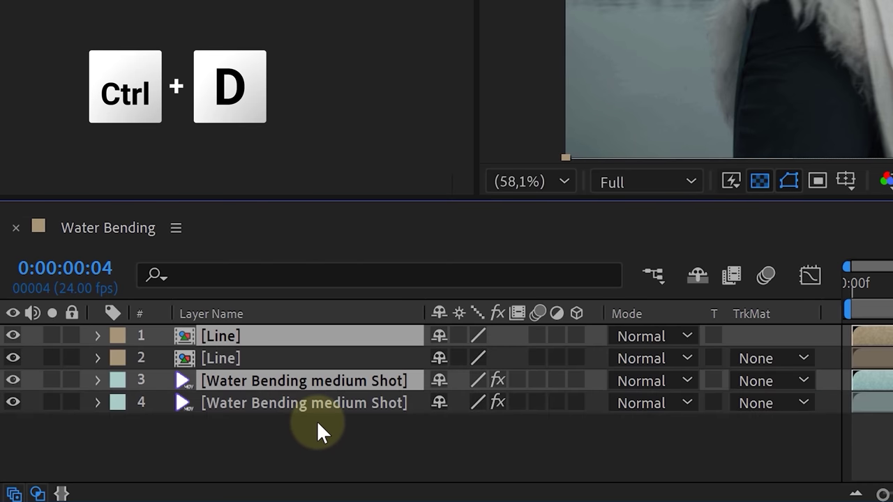
# Step: Rename the two footage layers Katara and Water
pyautogui.click(316, 411)
pyautogui.press('Return')
pyautogui.write('Katara')
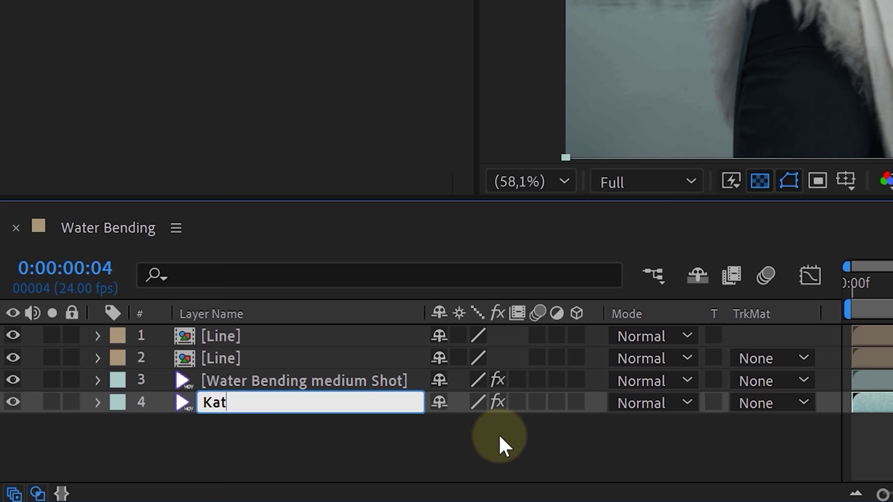
pyautogui.click(404, 380)
pyautogui.press('Return')
pyautogui.write('Water')
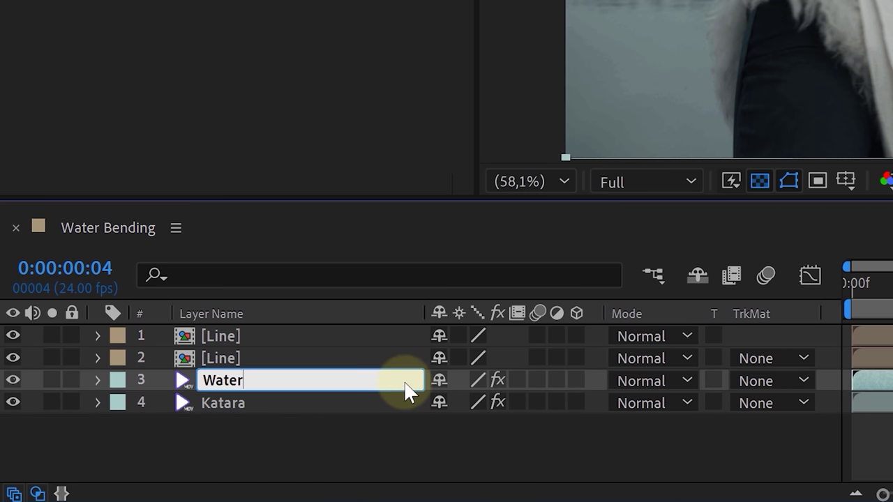
# Step: Rename the two Line layers Line Animation and Track Matte
pyautogui.click(394, 336)
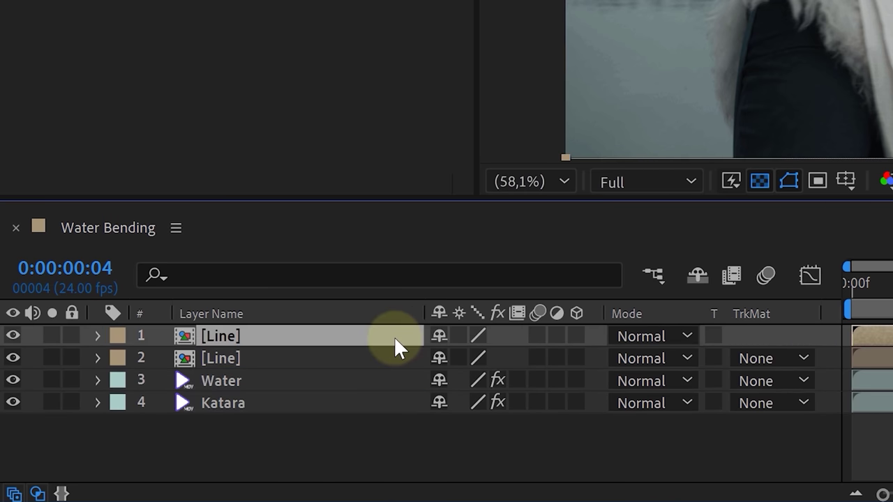
pyautogui.press('Return')
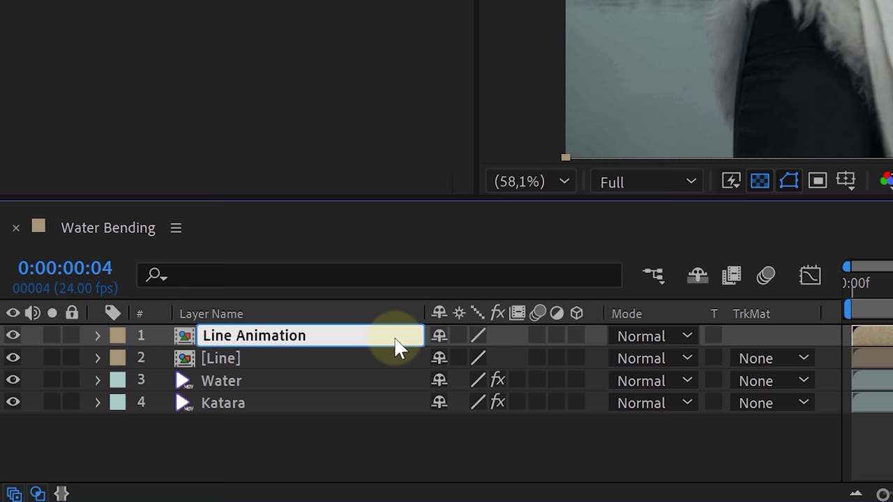
pyautogui.click(364, 359)
pyautogui.press('Return')
pyautogui.write('Track')
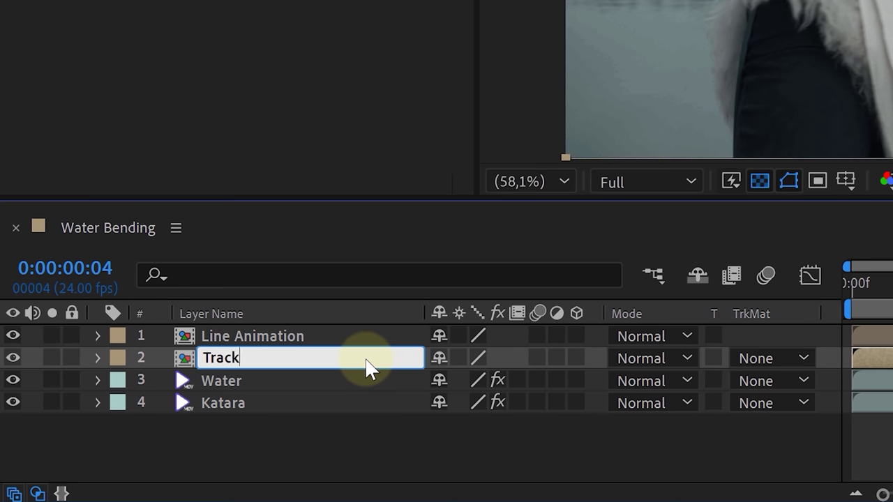
pyautogui.write(' Matte')
pyautogui.press('Return')
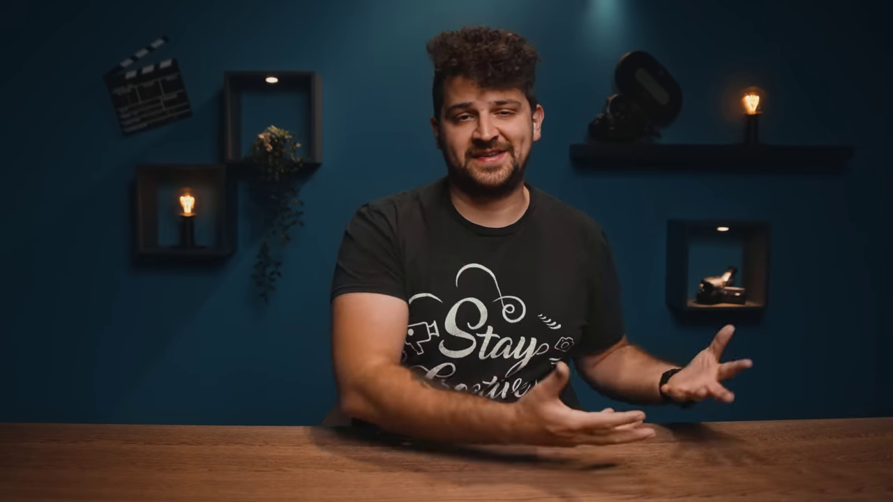
# Step: Apply Fractal Noise, CC Vector Blur and Turbulent Displace to Line Animation and tune their amounts
pyautogui.moveTo(790, 167); pyautogui.dragTo(230, 389)
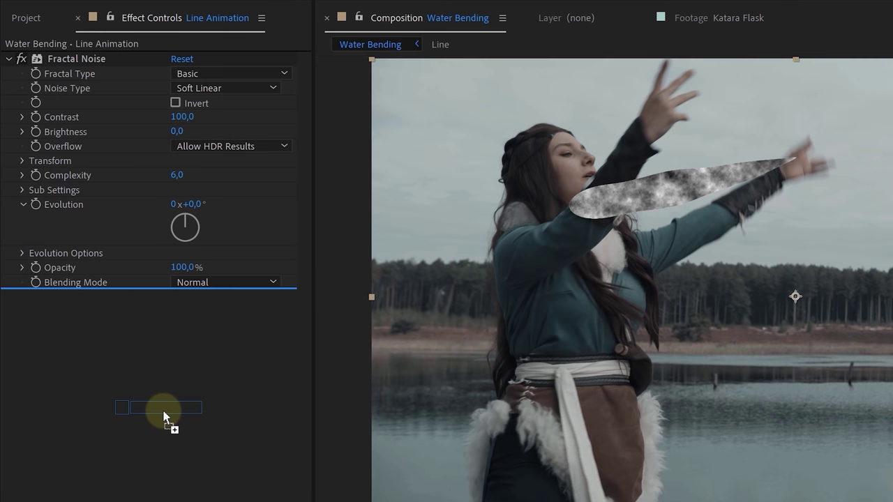
pyautogui.moveTo(164, 414); pyautogui.dragTo(658, 325)
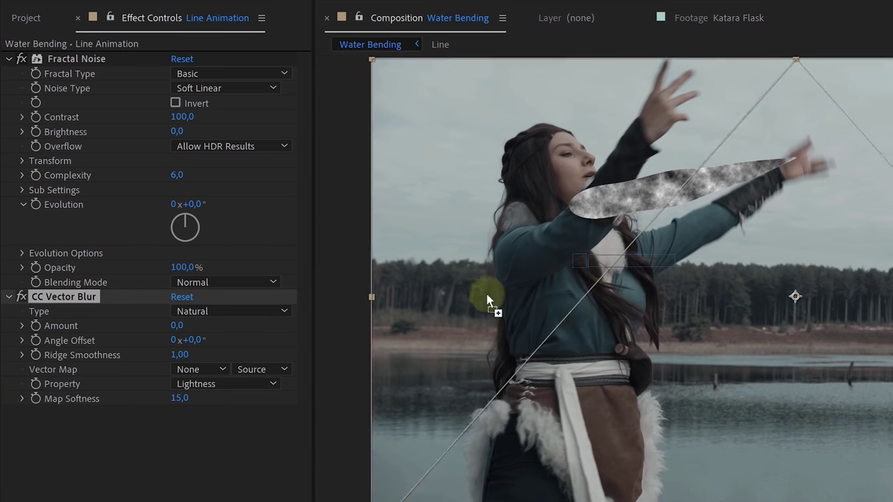
pyautogui.moveTo(489, 301); pyautogui.dragTo(222, 437)
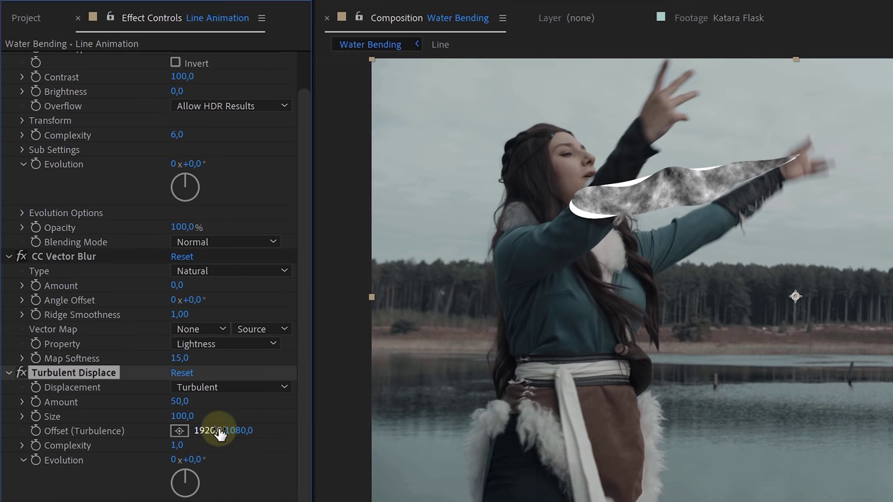
pyautogui.moveTo(180, 285); pyautogui.dragTo(225, 285)
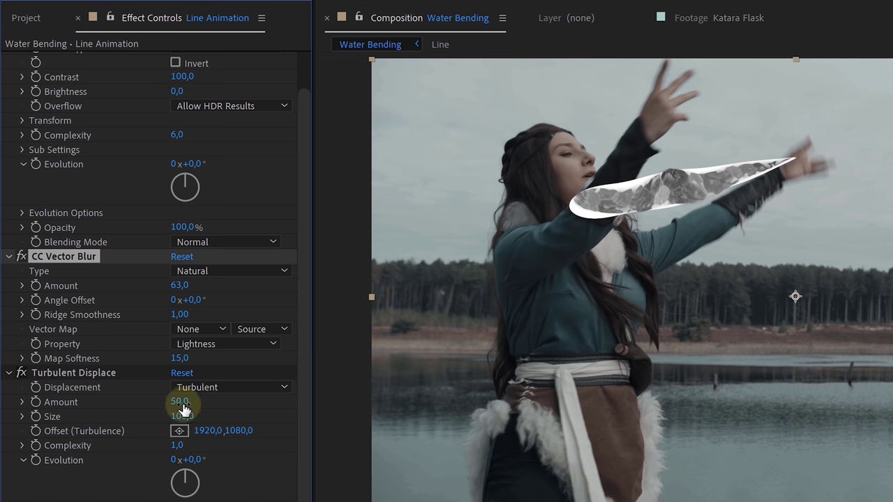
pyautogui.moveTo(179, 405)
pyautogui.mouseDown()
pyautogui.moveTo(190, 433)
pyautogui.moveTo(209, 410)
pyautogui.mouseUp()
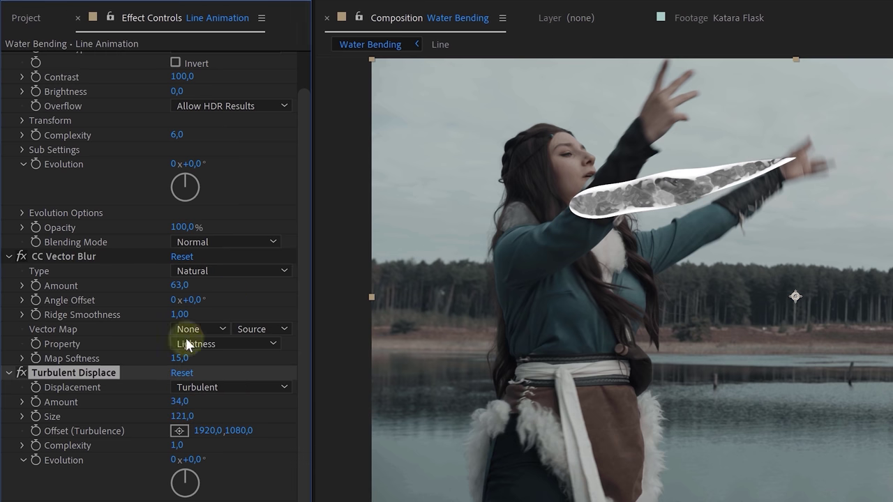
pyautogui.moveTo(180, 285); pyautogui.dragTo(153, 286)
pyautogui.press('space')
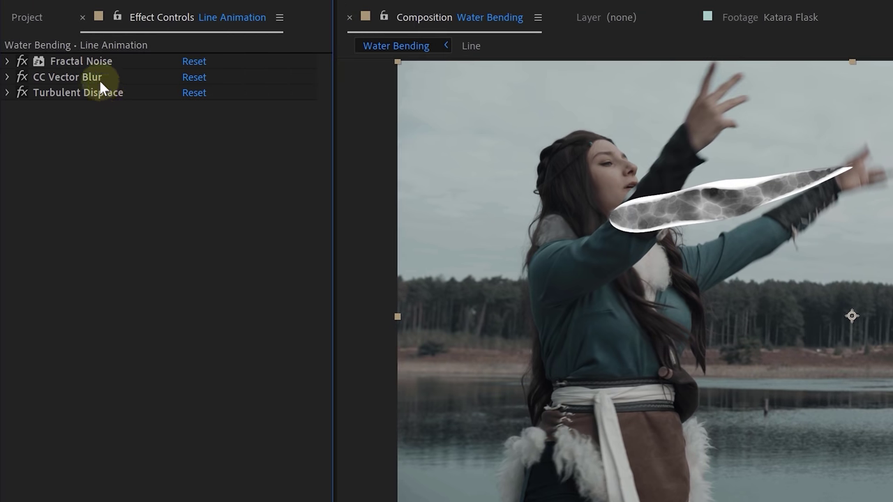
# Step: Copy CC Vector Blur and Turbulent Displace onto the Track Matte layer
pyautogui.click(98, 78)
pyautogui.keyDown('ctrl'); pyautogui.click(98, 89); pyautogui.keyUp('ctrl')
pyautogui.rightClick(97, 89)
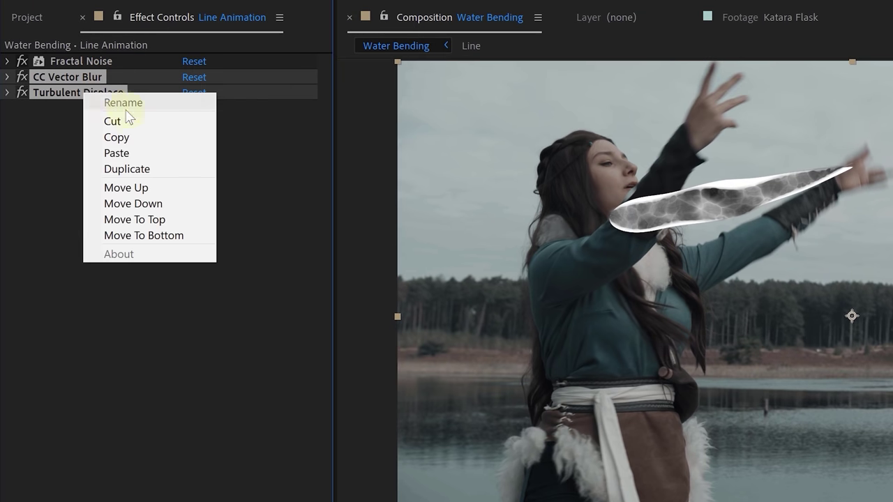
pyautogui.click(149, 137)
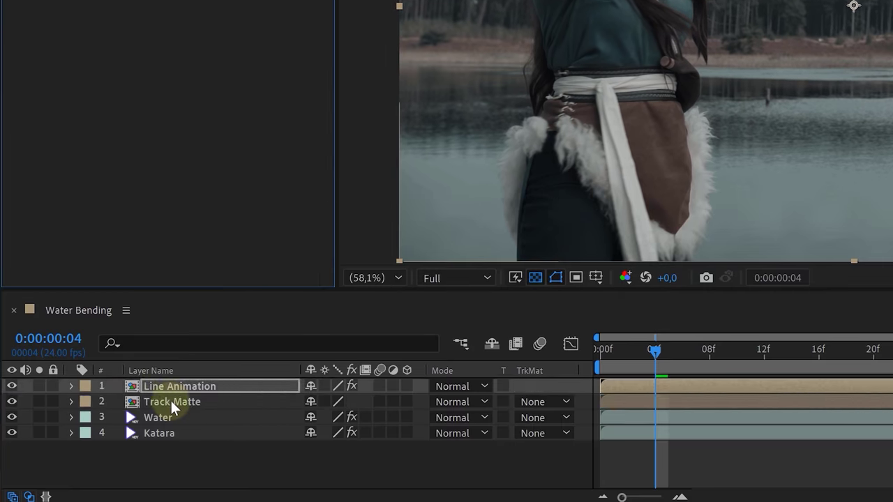
pyautogui.click(170, 402)
pyautogui.hotkey('ctrl', 'v')
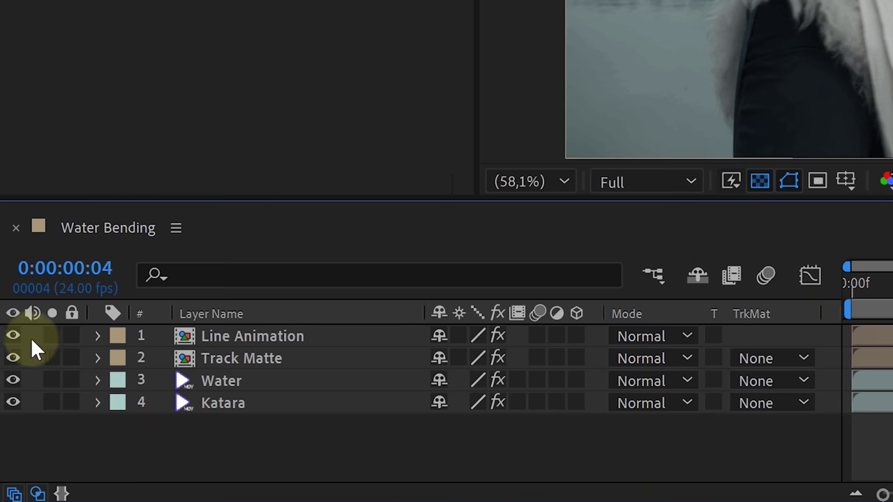
# Step: Hide Line Animation and Track Matte, and apply Caustics to the Water layer
pyautogui.click(18, 336)
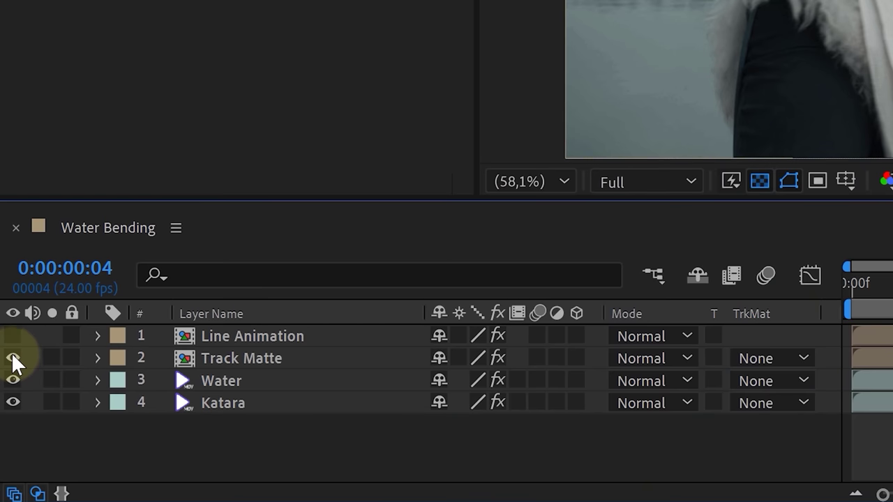
pyautogui.click(12, 354)
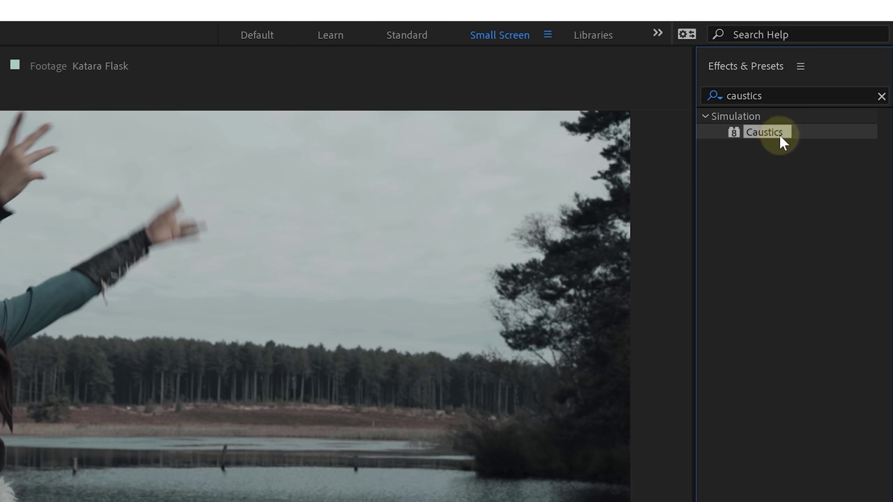
pyautogui.moveTo(779, 134); pyautogui.dragTo(262, 409)
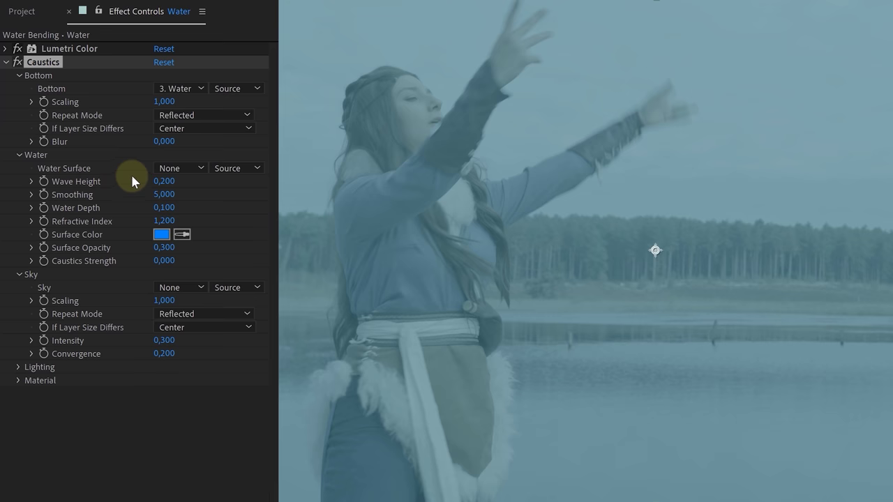
# Step: Set Caustics to use Line Animation as surface, Surface Opacity 0, First Comp Light, Wave Height 0.219
pyautogui.click(171, 169)
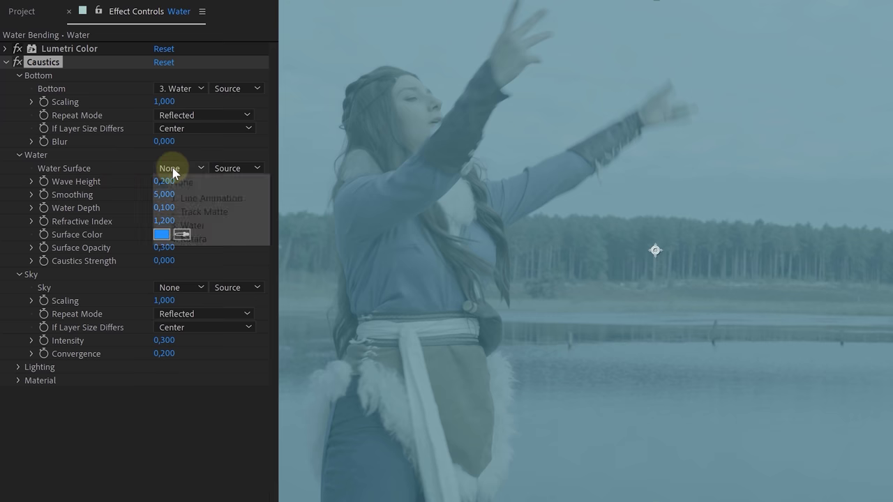
pyautogui.click(235, 201)
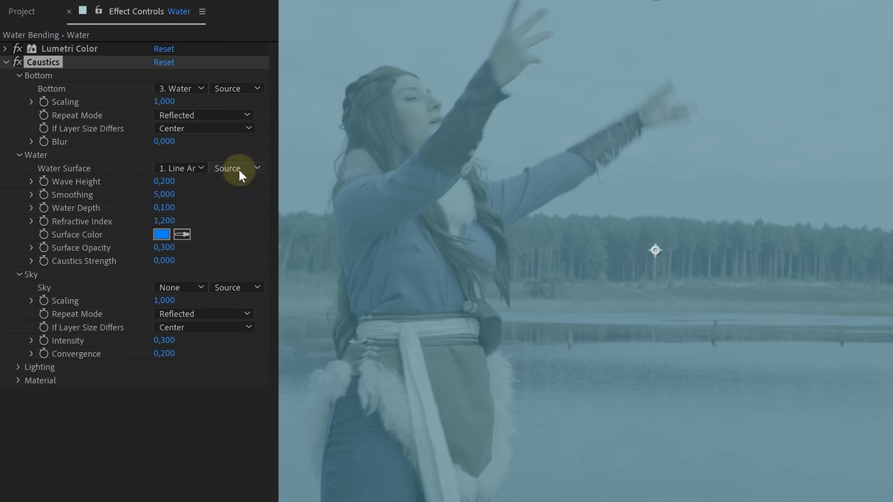
pyautogui.click(240, 170)
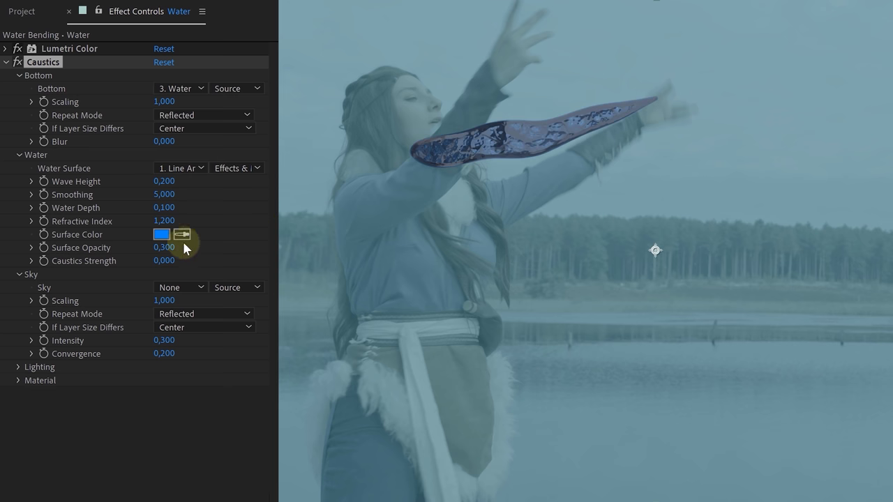
pyautogui.write('0')
pyautogui.press('Return')
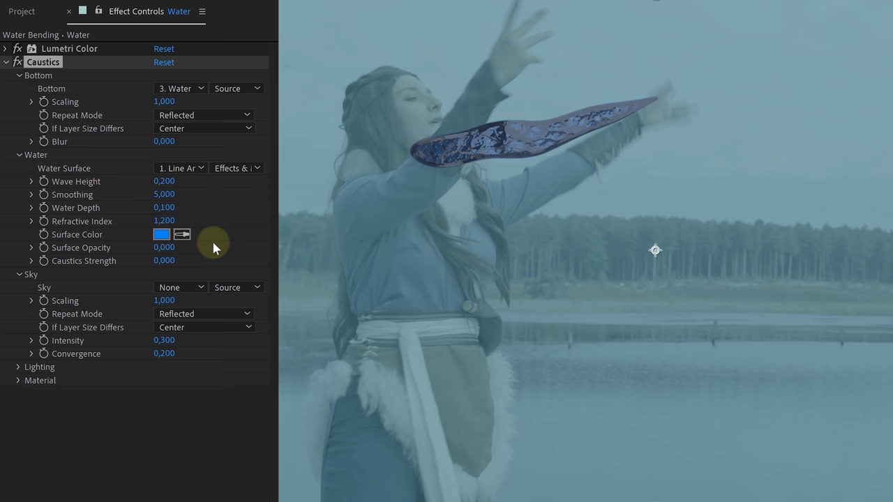
pyautogui.click(20, 367)
pyautogui.click(209, 381)
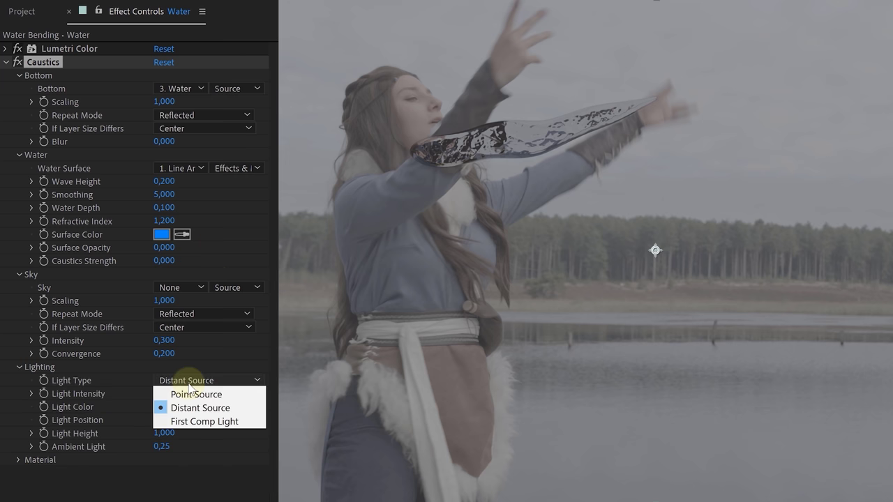
pyautogui.click(230, 420)
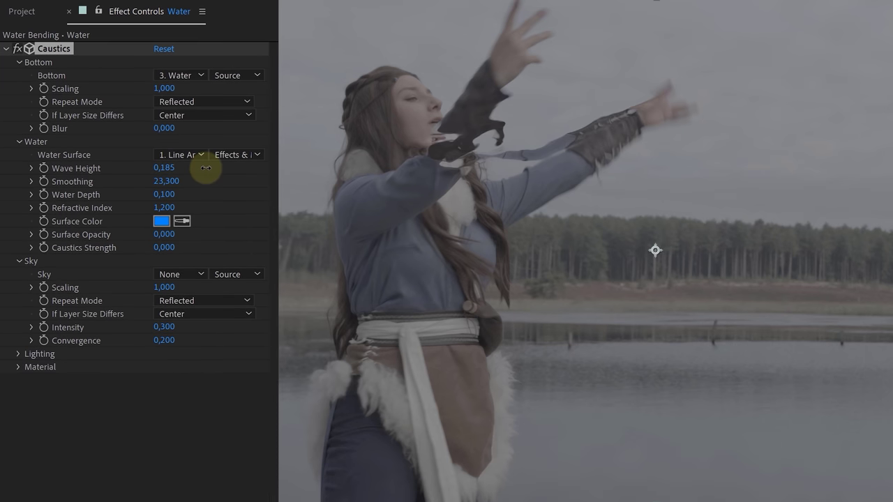
pyautogui.moveTo(206, 168); pyautogui.dragTo(236, 192)
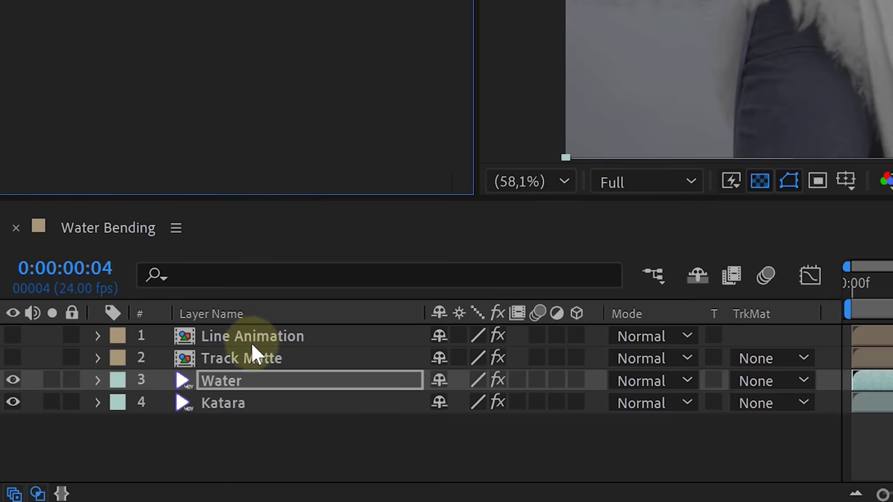
# Step: Scale Line Animation's Fractal Noise to 155 and set the Water layer's track matte to Luma Matte
pyautogui.click(253, 338)
pyautogui.moveTo(178, 181); pyautogui.dragTo(210, 180)
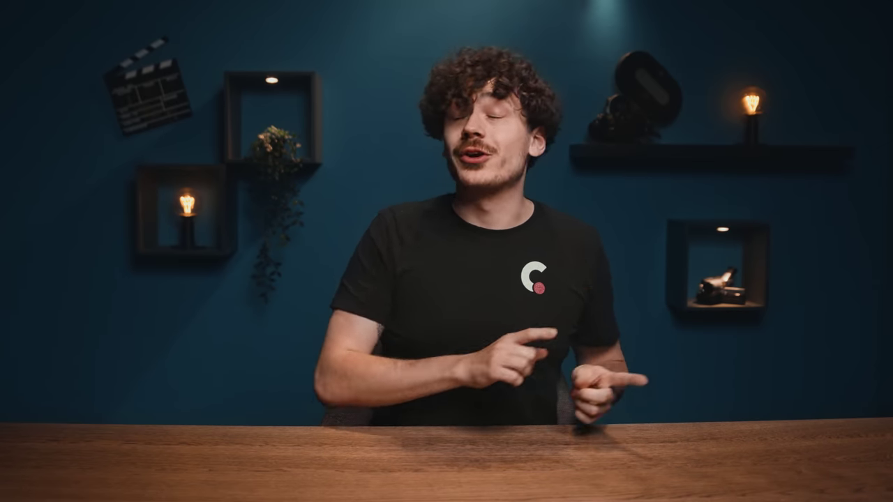
pyautogui.click(269, 407)
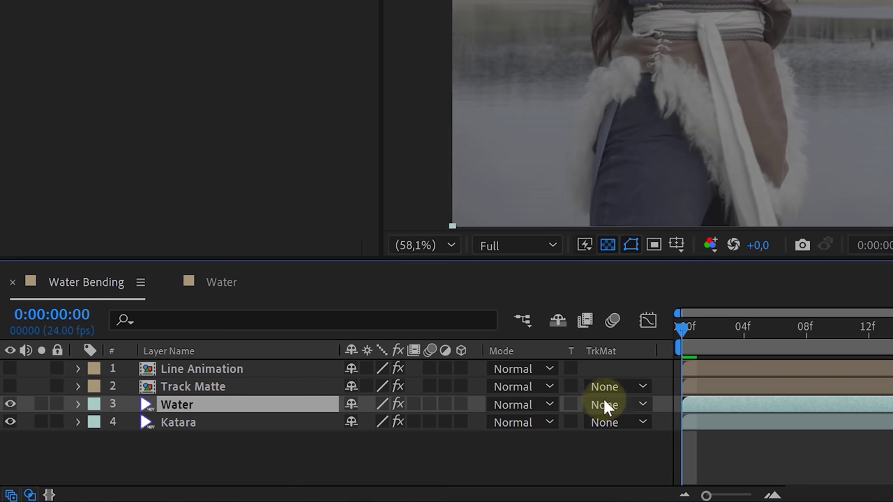
pyautogui.click(606, 405)
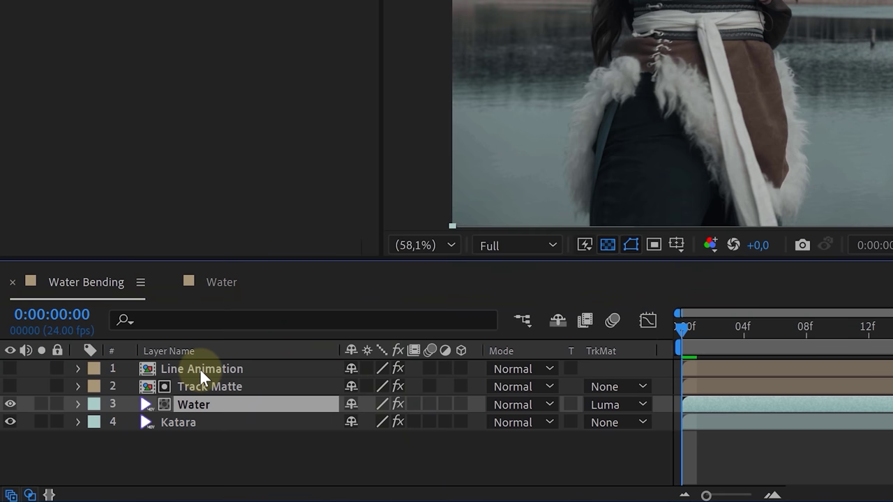
# Step: Pre-compose Line Animation, Track Matte and Water, and give the ribbon Directional Blur length 10
pyautogui.click(200, 368)
pyautogui.keyDown('shift'); pyautogui.click(212, 386); pyautogui.keyUp('shift')
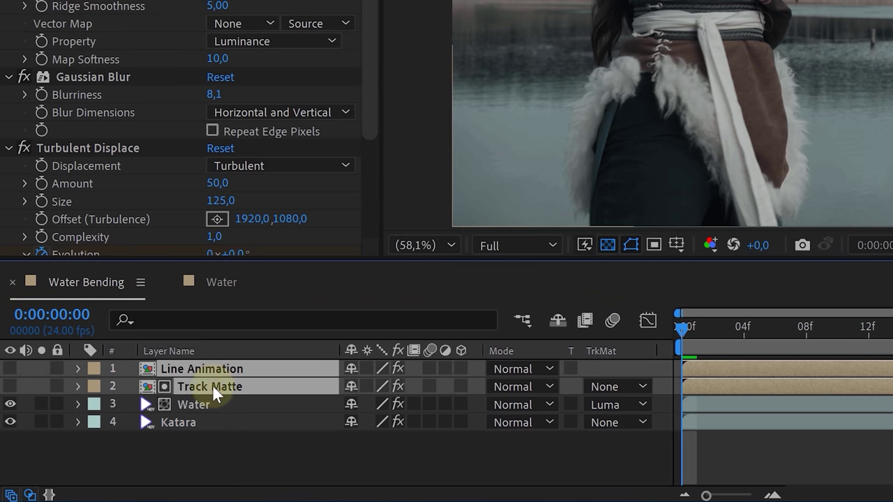
pyautogui.keyDown('shift'); pyautogui.click(212, 407); pyautogui.keyUp('shift')
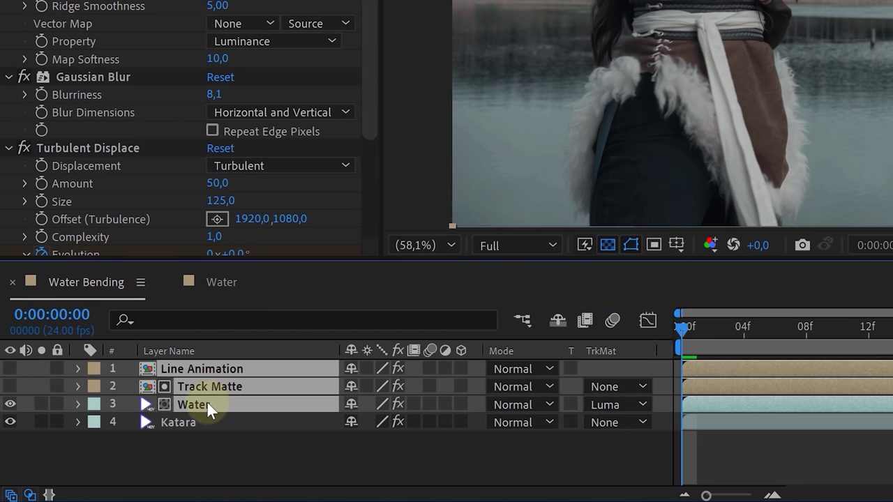
pyautogui.rightClick(214, 405)
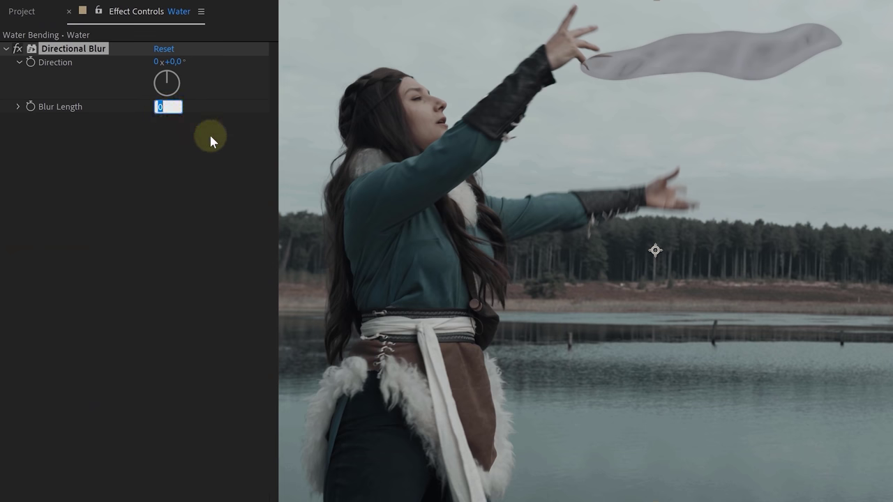
pyautogui.write('10')
pyautogui.press('Return')
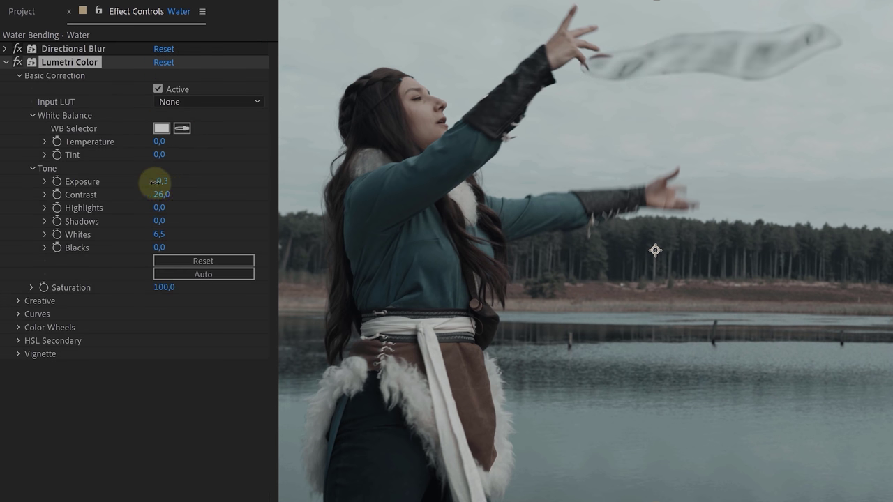